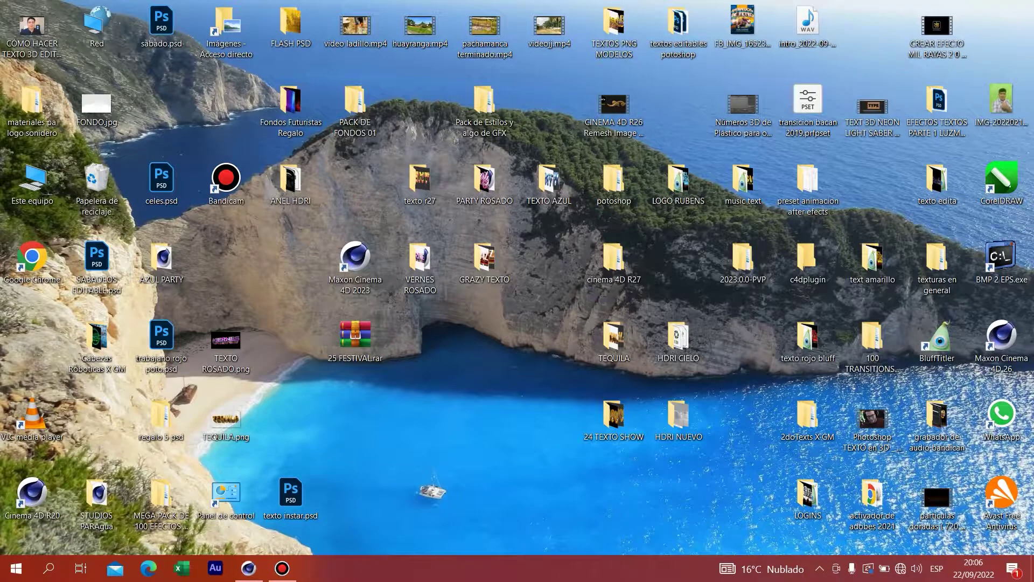
Step: Extract 25 FESTIVAL.rar into a 25 FESTIVAL folder on the desktop
{"action": "left_click_drag", "start_coordinate": [355, 339], "coordinate": [420, 418]}
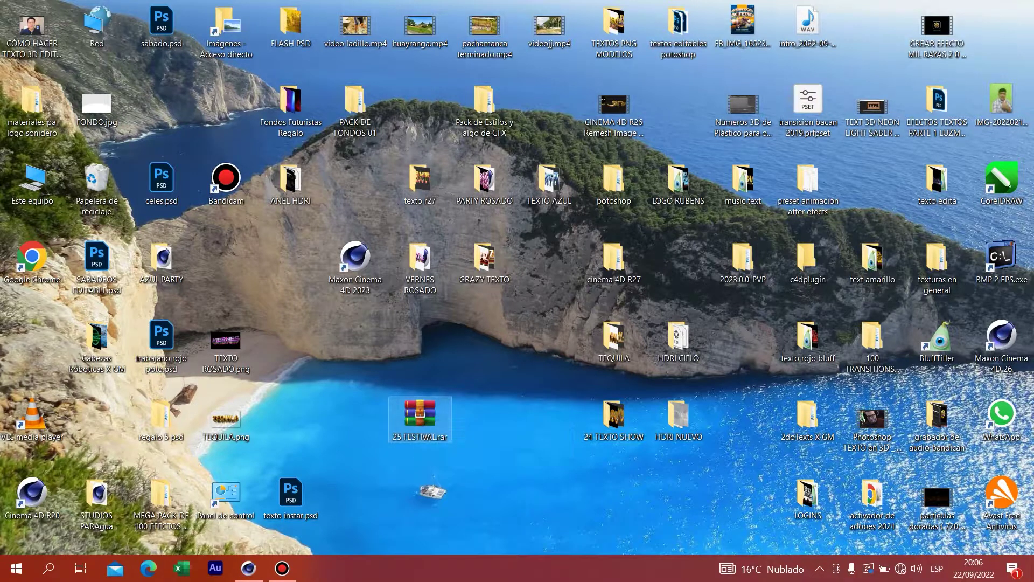
{"action": "right_click", "coordinate": [431, 402]}
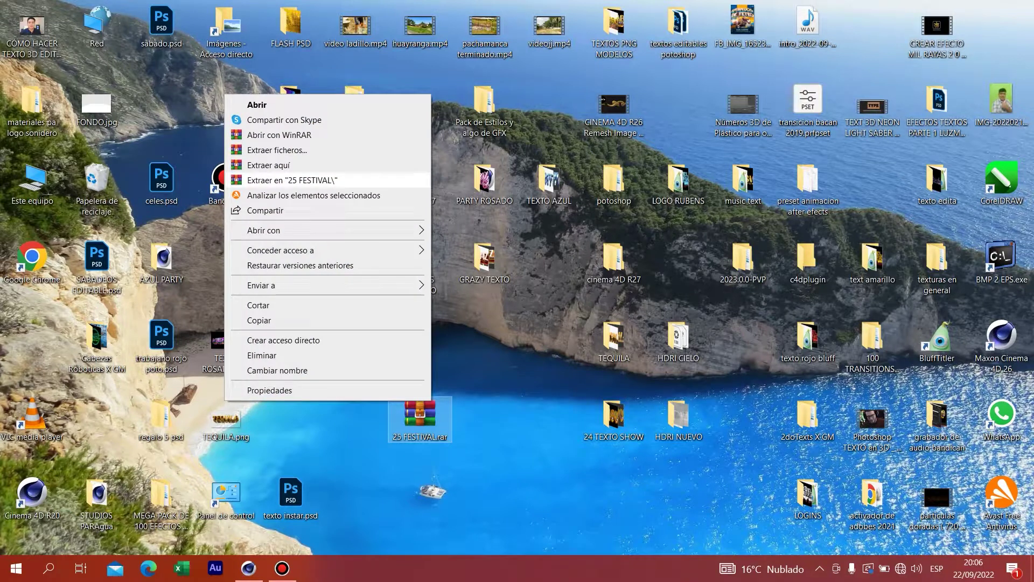
{"action": "left_click", "coordinate": [284, 181]}
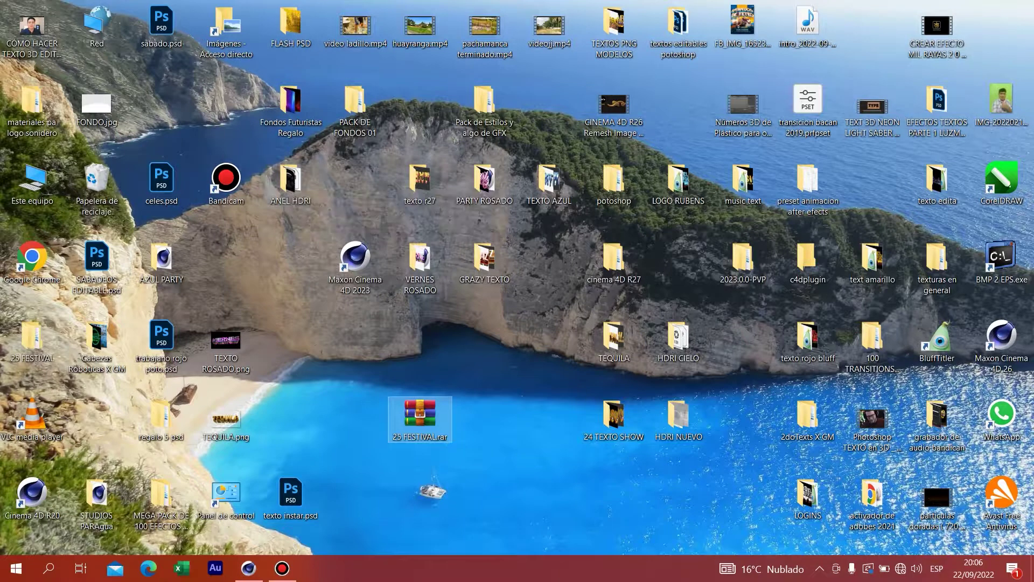
Step: Arrange the archive and the 25 FESTIVAL folder side by side, then bring Cinema 4D forward
{"action": "mouse_move", "coordinate": [32, 337]}
{"action": "left_mouse_down"}
{"action": "mouse_move", "coordinate": [498, 377]}
{"action": "mouse_move", "coordinate": [485, 345]}
{"action": "left_mouse_up"}
{"action": "mouse_move", "coordinate": [420, 418]}
{"action": "left_mouse_down"}
{"action": "mouse_move", "coordinate": [324, 383]}
{"action": "mouse_move", "coordinate": [291, 417]}
{"action": "left_mouse_up"}
{"action": "left_click_drag", "start_coordinate": [485, 340], "coordinate": [484, 417]}
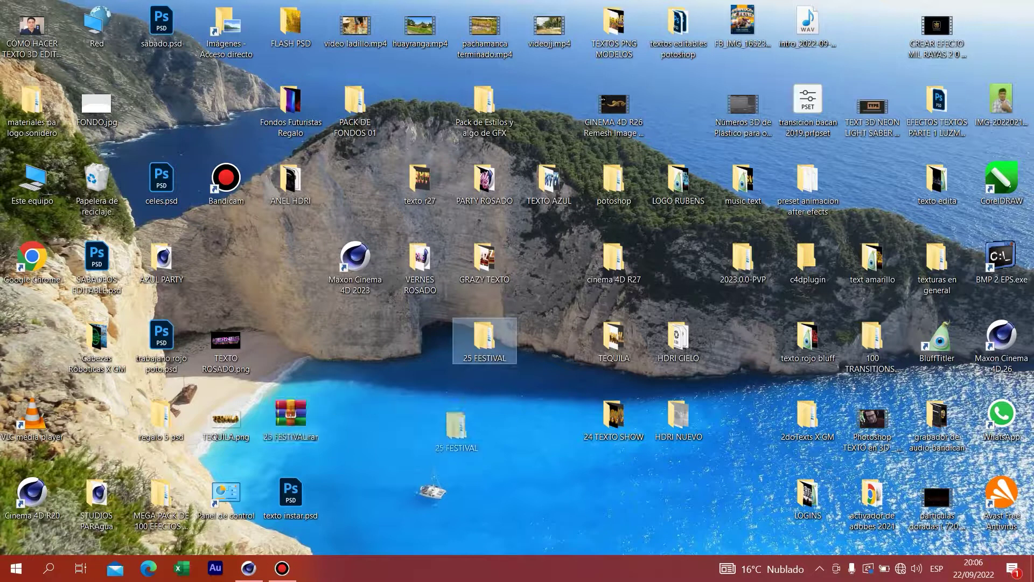
{"action": "left_click", "coordinate": [485, 415]}
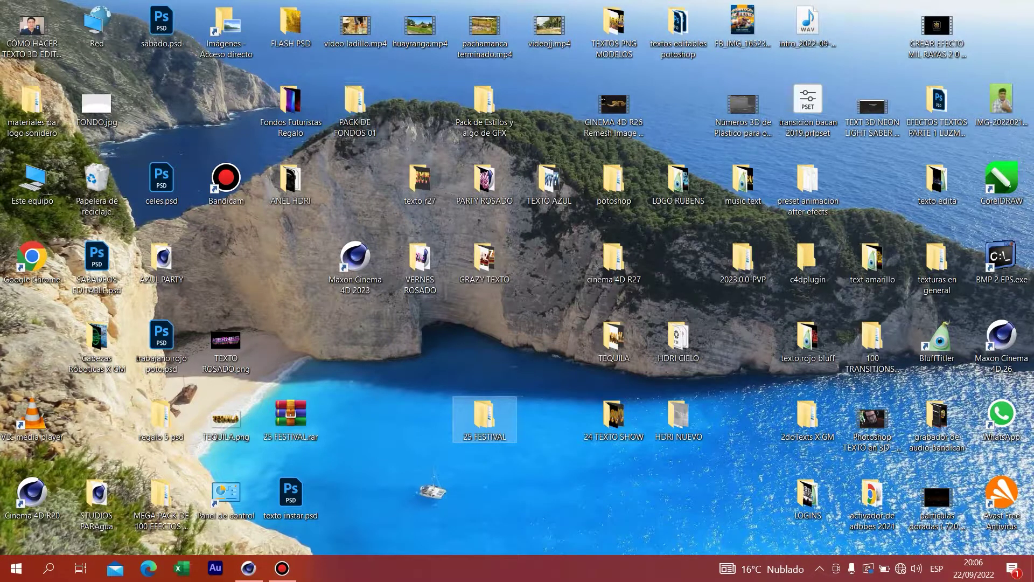
{"action": "left_click", "coordinate": [248, 568]}
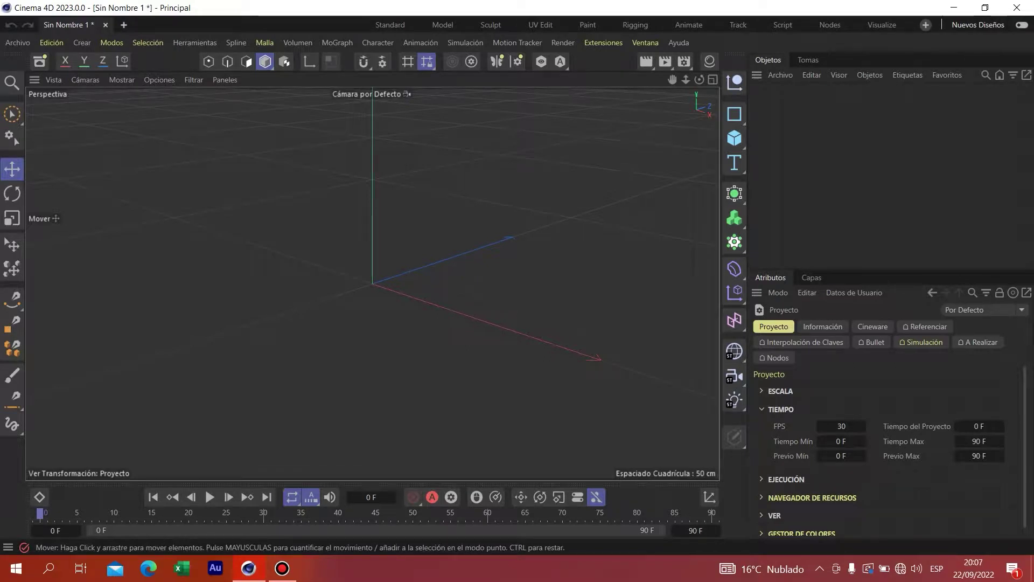
Step: Switch to the Standard layout and open 25 FESTIVAL\25 FESTIVAL\FESTIVAL.c4d
{"action": "left_click", "coordinate": [400, 23]}
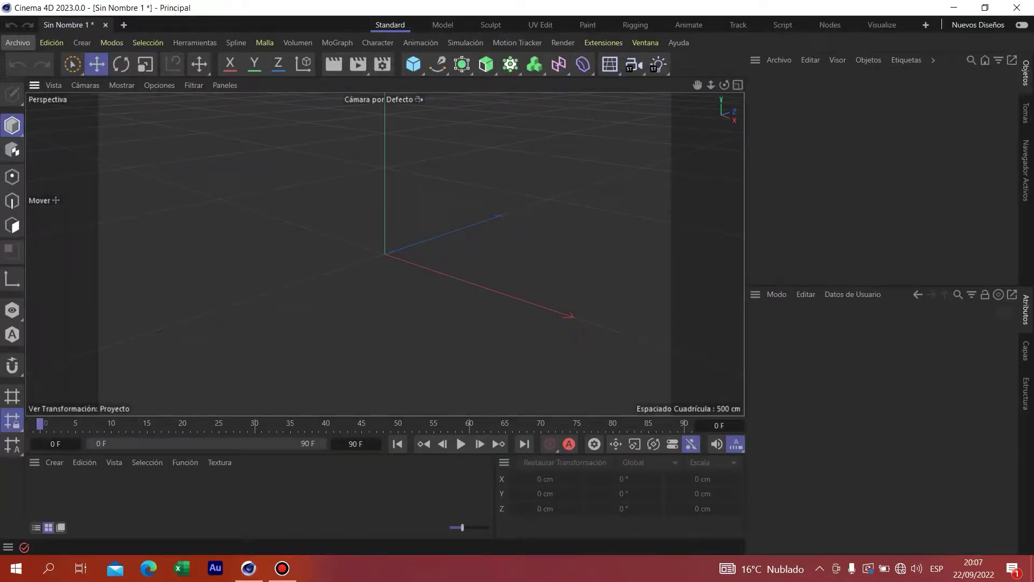
{"action": "left_click", "coordinate": [18, 42]}
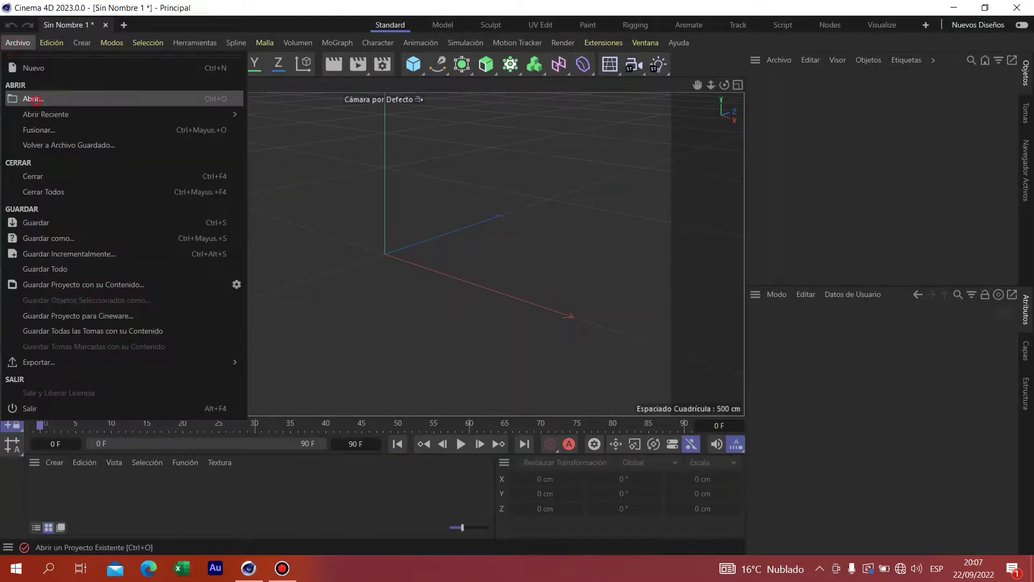
{"action": "key", "text": "Return"}
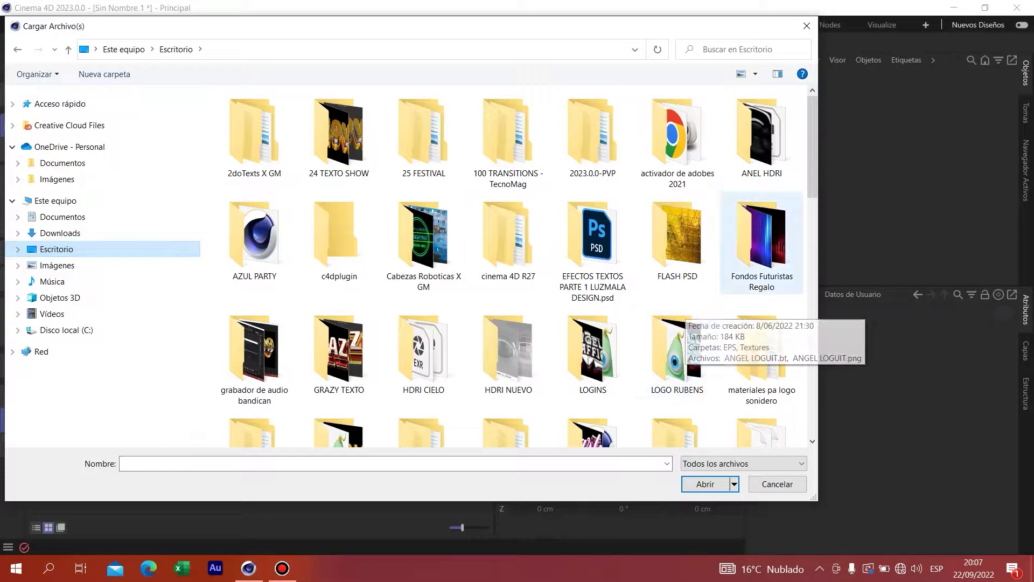
{"action": "scroll", "coordinate": [695, 189], "scroll_direction": "down", "scroll_amount": 1}
{"action": "scroll", "coordinate": [695, 188], "scroll_direction": "down", "scroll_amount": 2}
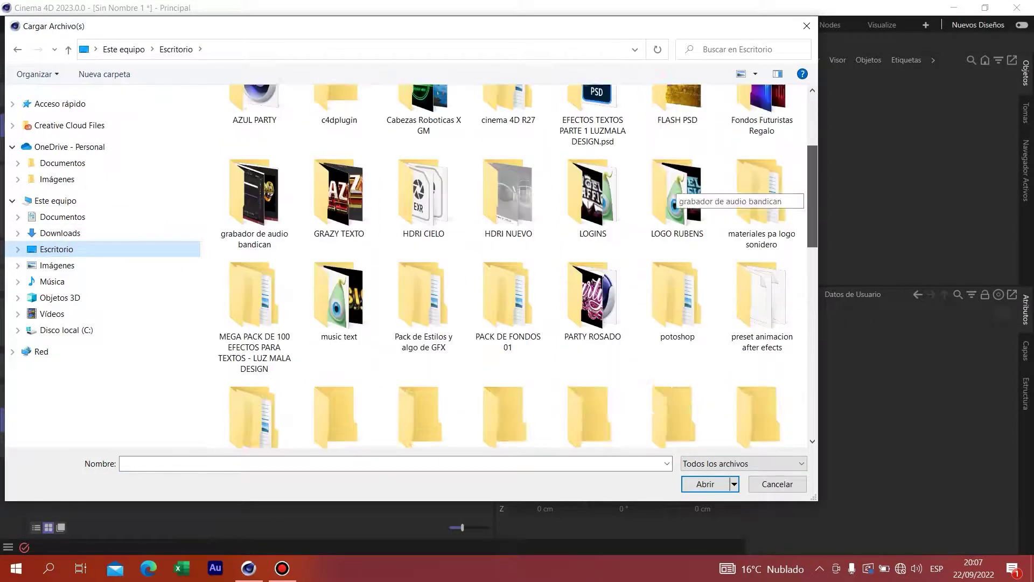
{"action": "scroll", "coordinate": [695, 188], "scroll_direction": "down", "scroll_amount": 2}
{"action": "scroll", "coordinate": [695, 189], "scroll_direction": "up", "scroll_amount": 5}
{"action": "double_click", "coordinate": [424, 135]}
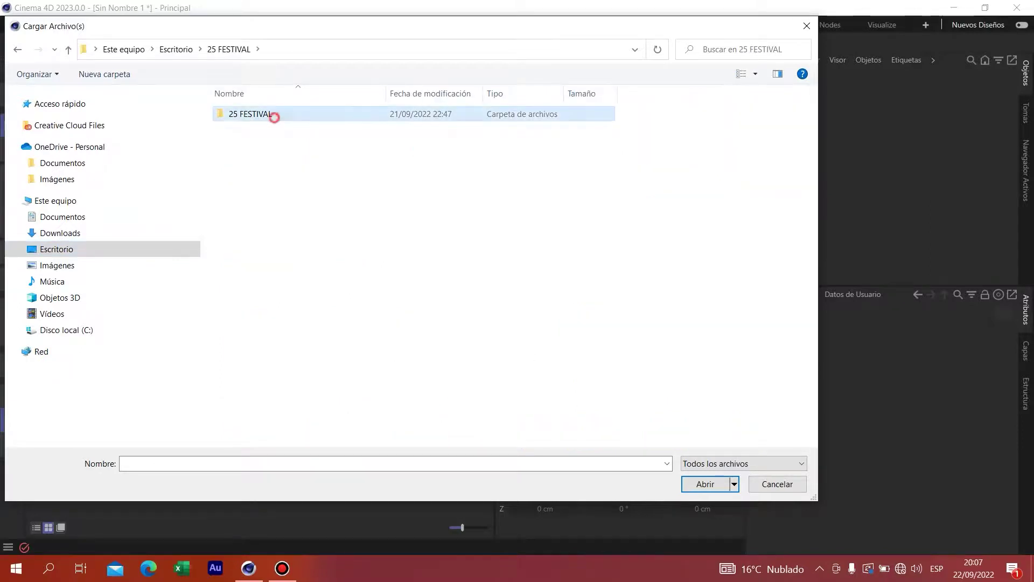
{"action": "double_click", "coordinate": [272, 113]}
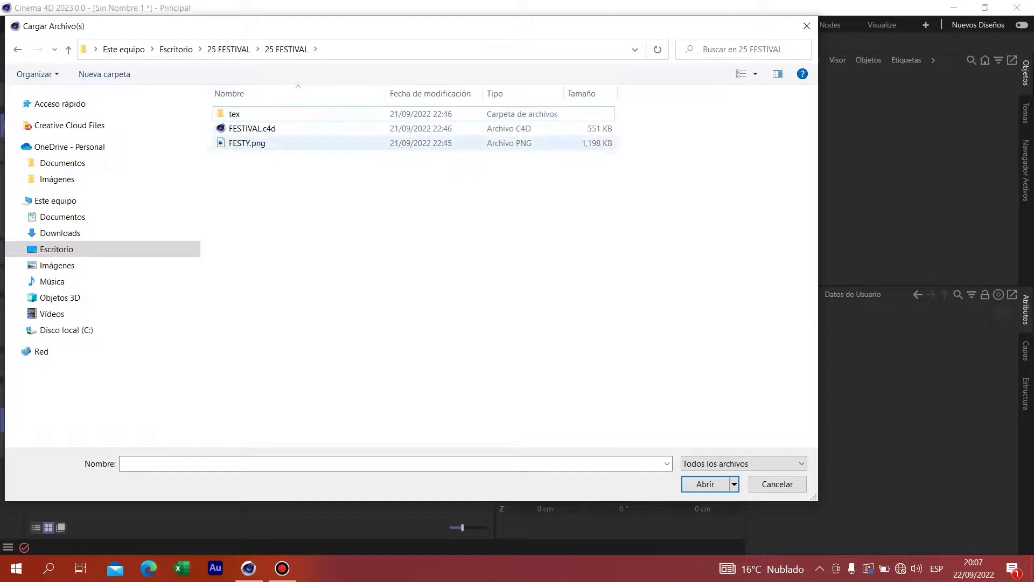
{"action": "left_click", "coordinate": [239, 129]}
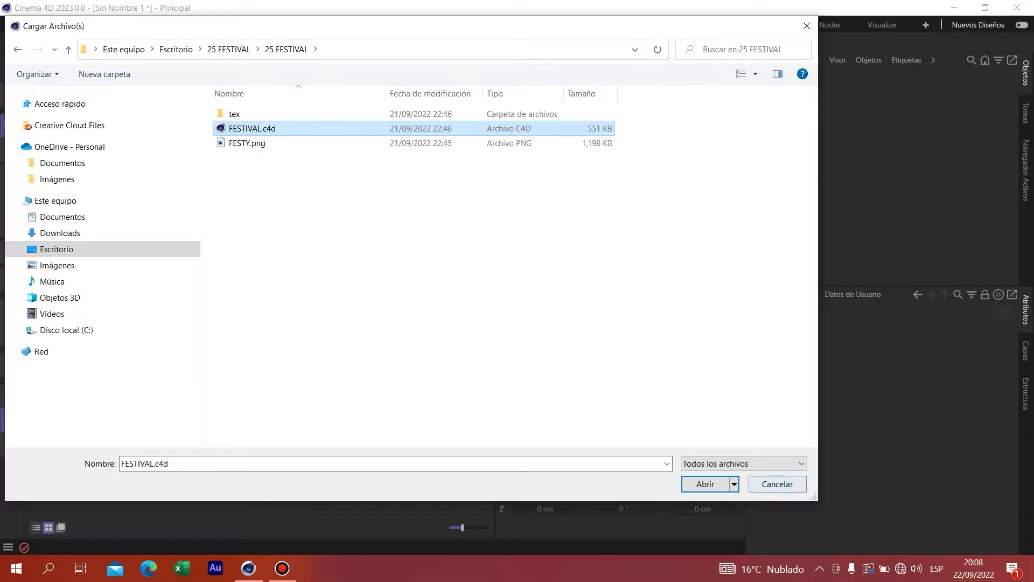
{"action": "left_click", "coordinate": [705, 484]}
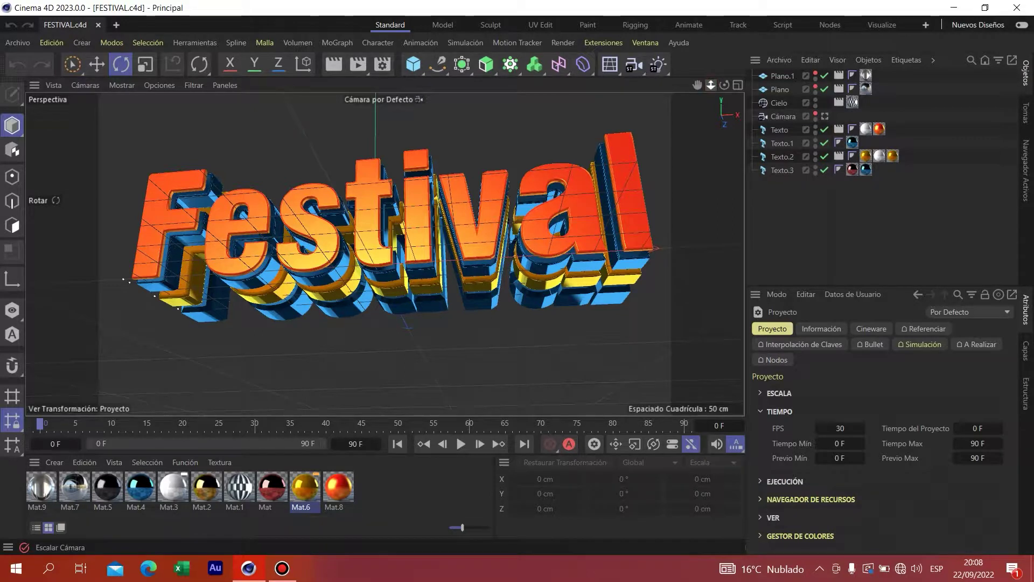
Step: Nudge the view closer to the Festival text and run a viewport preview render
{"action": "left_click_drag", "start_coordinate": [711, 85], "coordinate": [717, 94]}
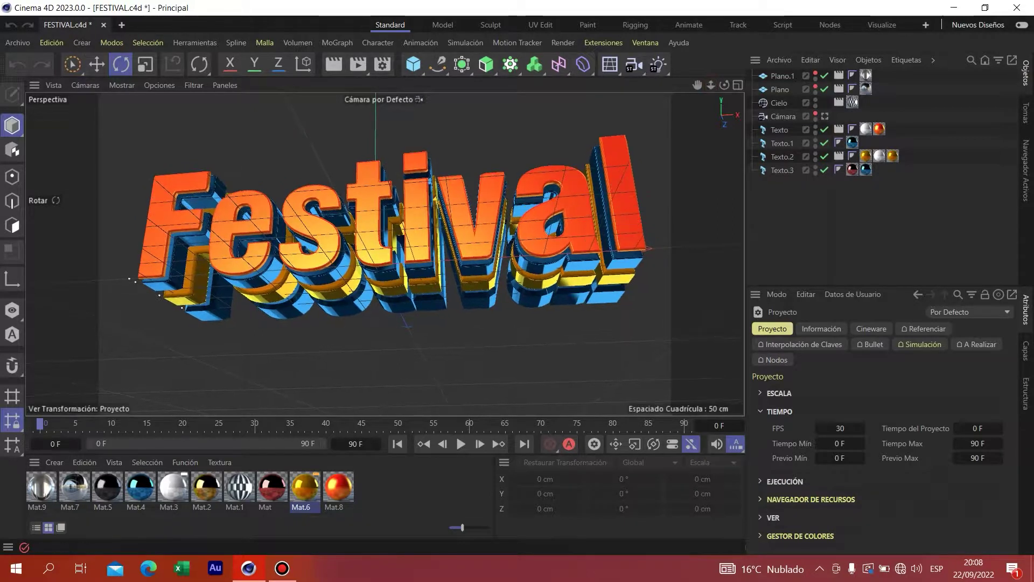
{"action": "left_click", "coordinate": [333, 64]}
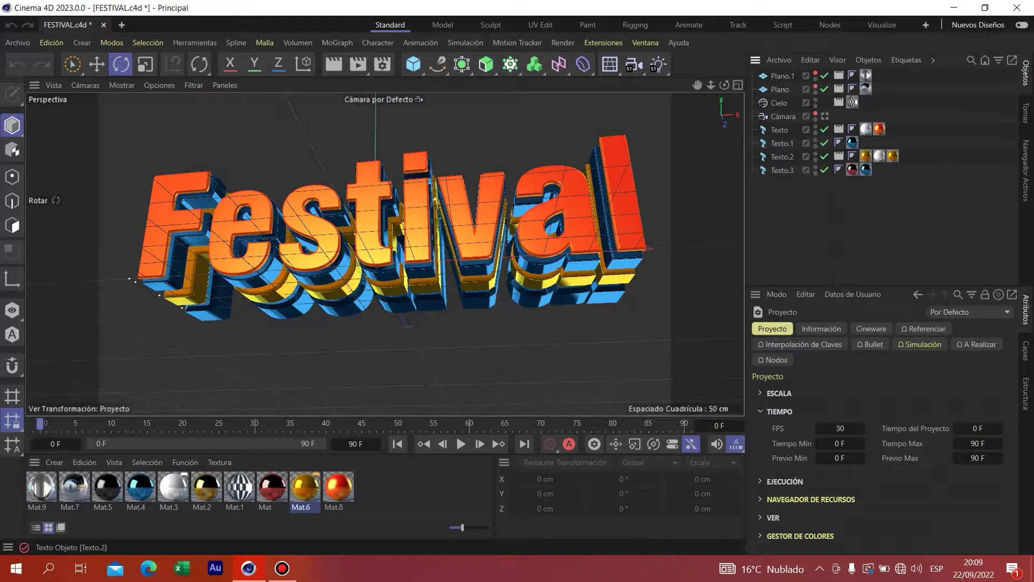
Step: Change the text of Texto through Texto.3 from Festival to FIESTA
{"action": "left_click_drag", "start_coordinate": [809, 184], "coordinate": [751, 126]}
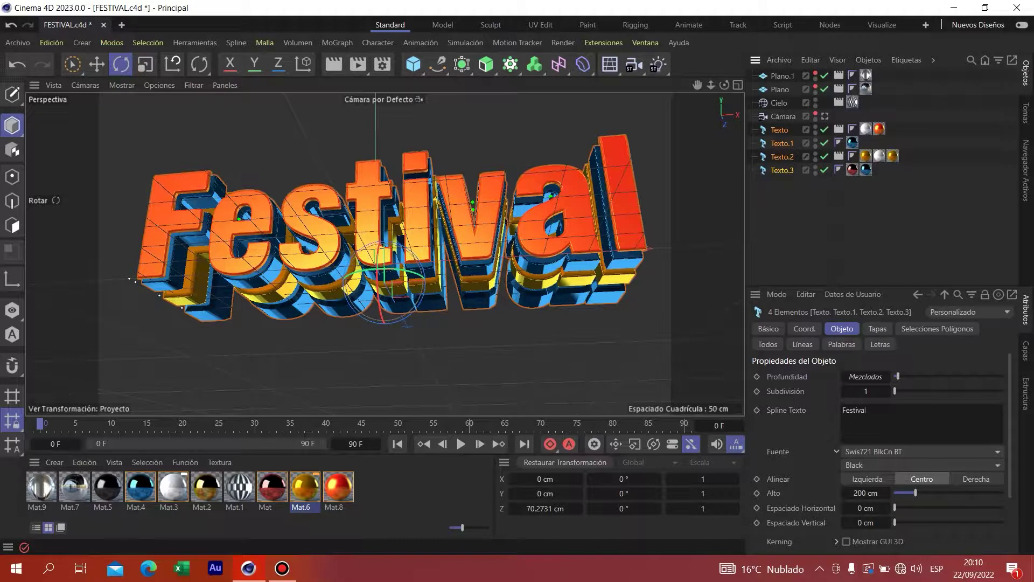
{"action": "key", "text": "ctrl+a"}
{"action": "type", "text": "F"}
{"action": "key", "text": "BackSpace"}
{"action": "type", "text": "FIESTA"}
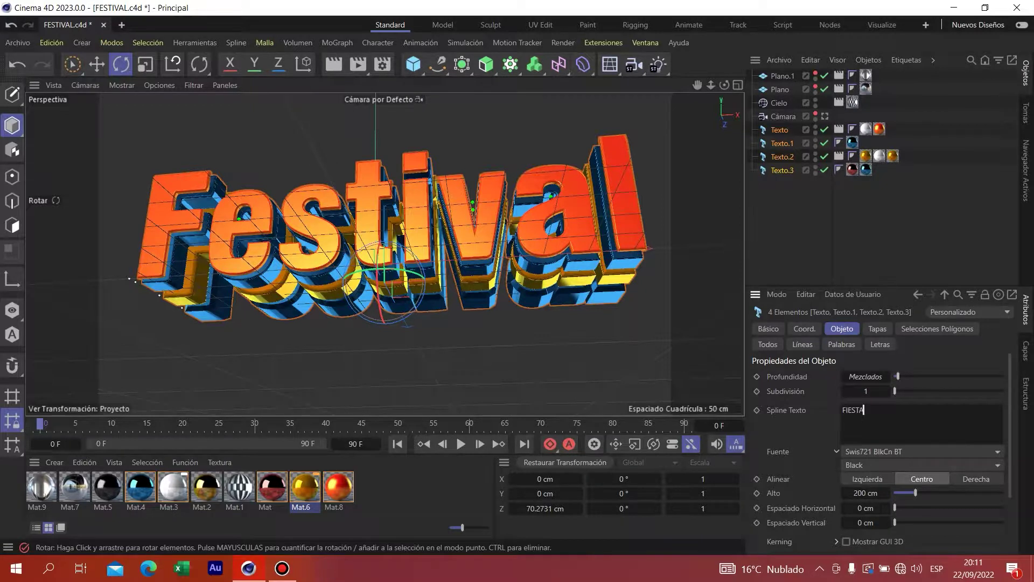
{"action": "left_click", "coordinate": [700, 161]}
{"action": "left_click_drag", "start_coordinate": [697, 84], "coordinate": [695, 109]}
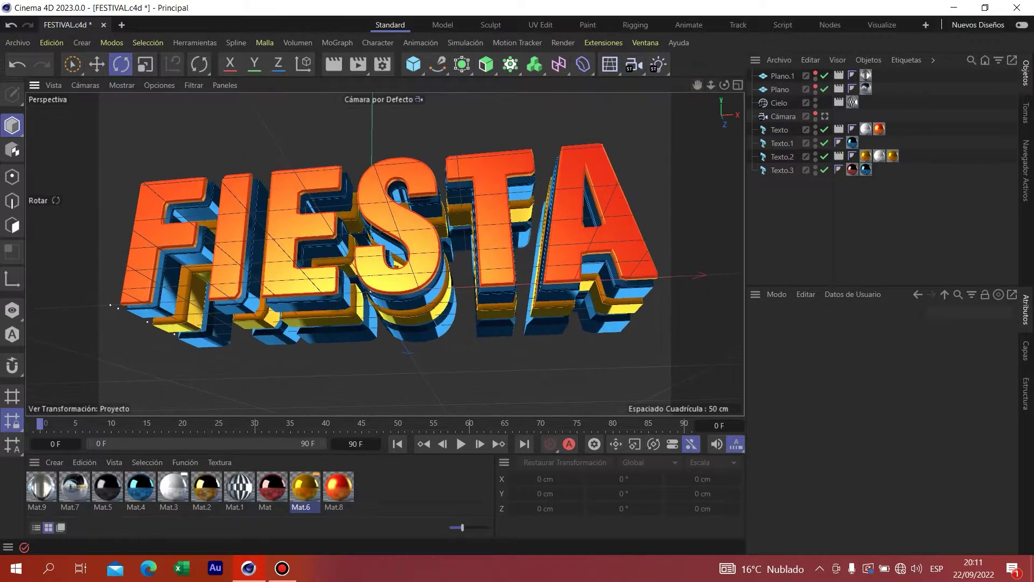
Step: Run a viewport preview render of the orange, yellow and blue FIESTA letters
{"action": "left_click", "coordinate": [334, 64]}
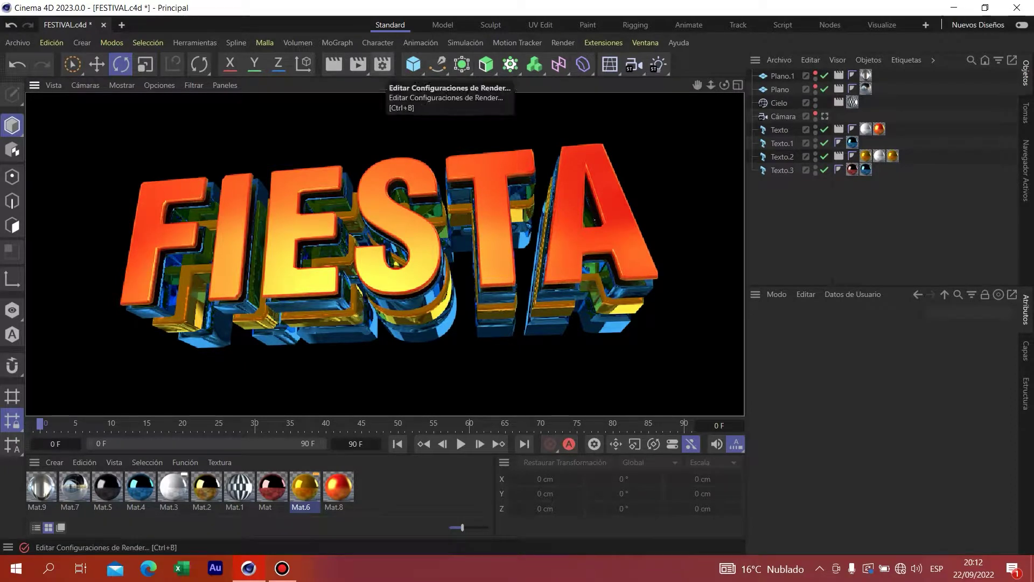
Step: Apply the HDTV 1080 25 output preset (1920x1080, 25 fps) in Render Settings
{"action": "left_click", "coordinate": [381, 65]}
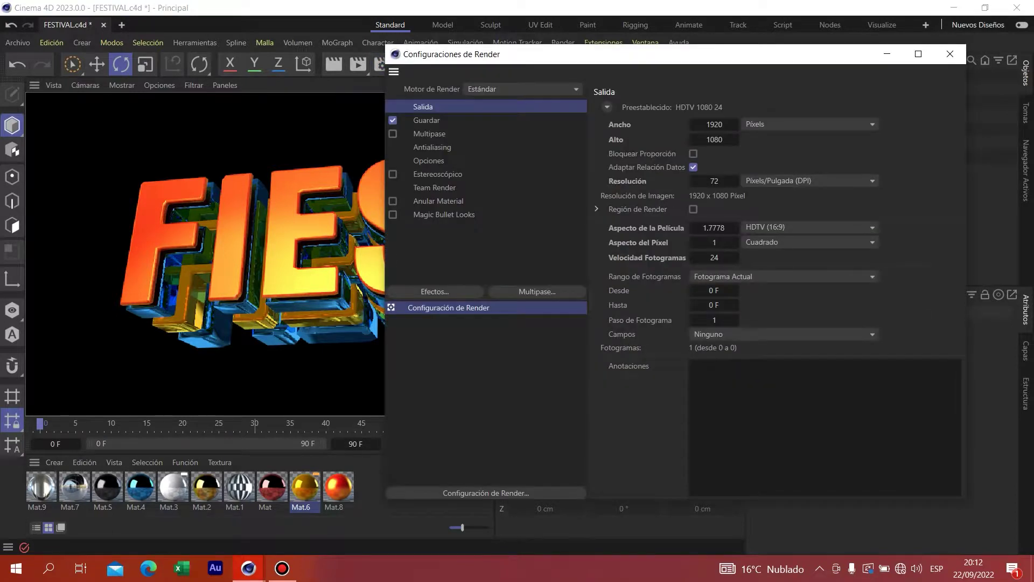
{"action": "left_click_drag", "start_coordinate": [693, 55], "coordinate": [662, 60]}
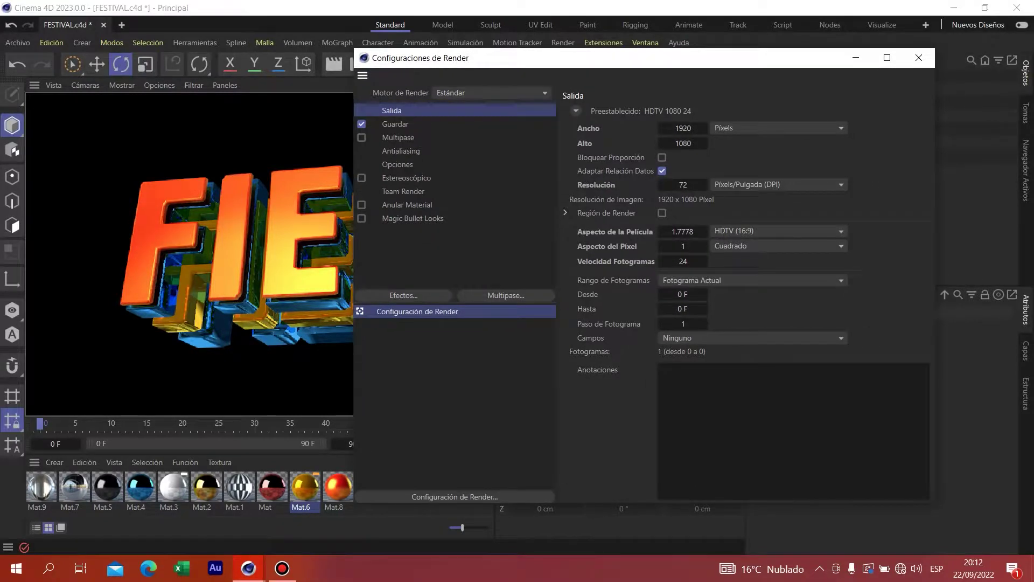
{"action": "left_click_drag", "start_coordinate": [56, 199], "coordinate": [55, 200], "text": "alt"}
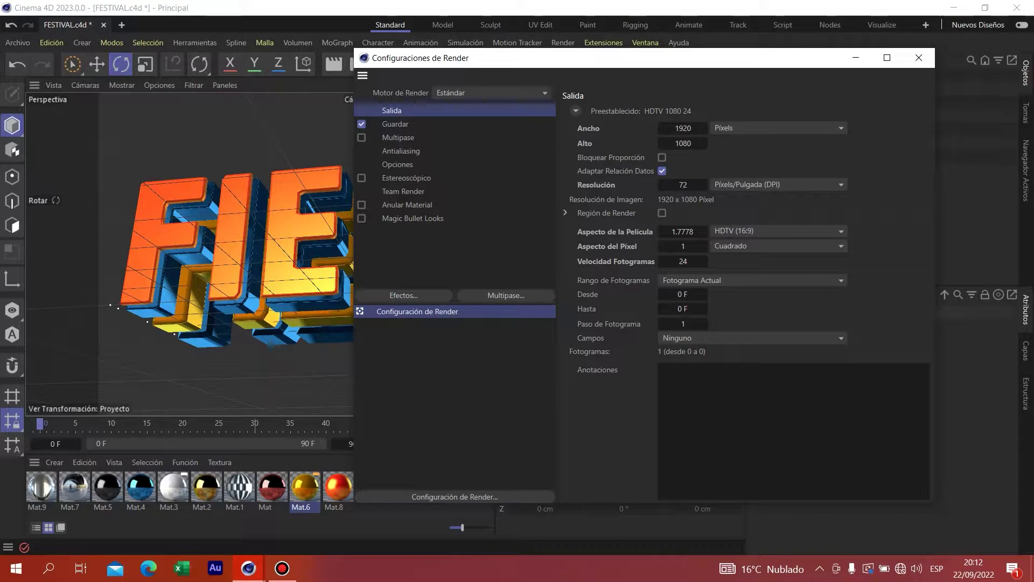
{"action": "left_click", "coordinate": [576, 111]}
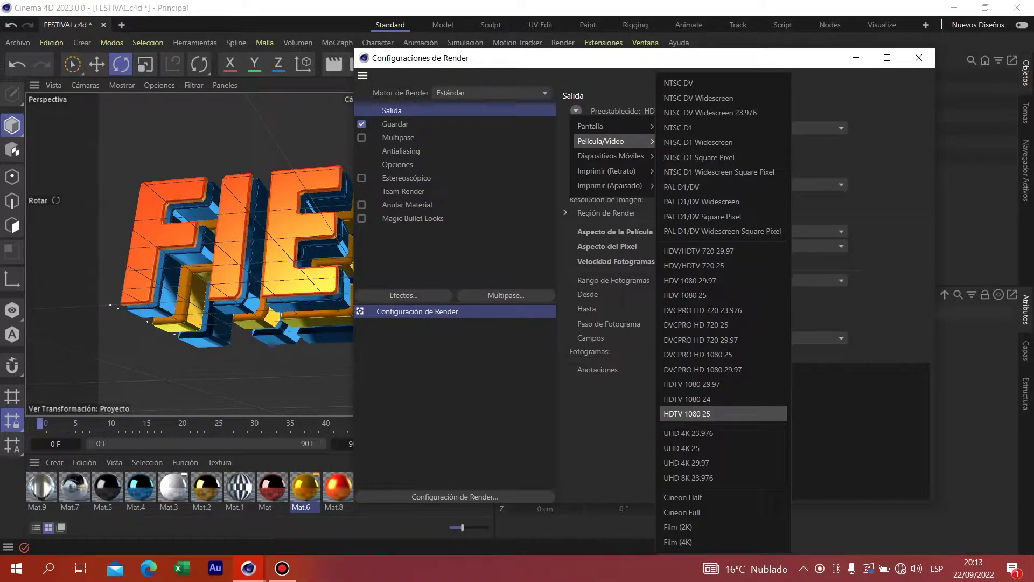
{"action": "left_click", "coordinate": [687, 413]}
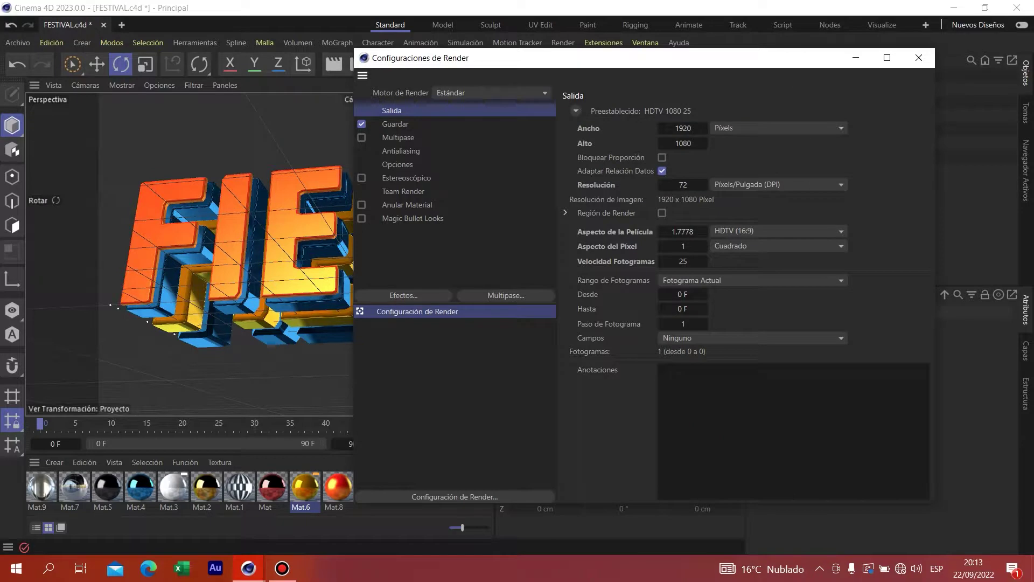
{"action": "left_click", "coordinate": [395, 124]}
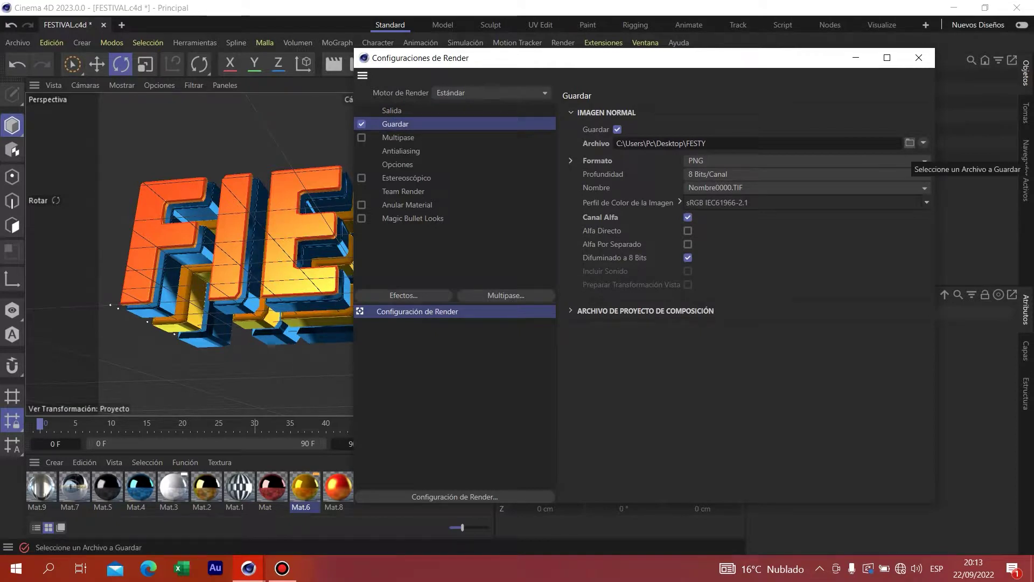
Step: Set the render save file to FIESTA on the Desktop, replacing FESTY
{"action": "left_click", "coordinate": [910, 142]}
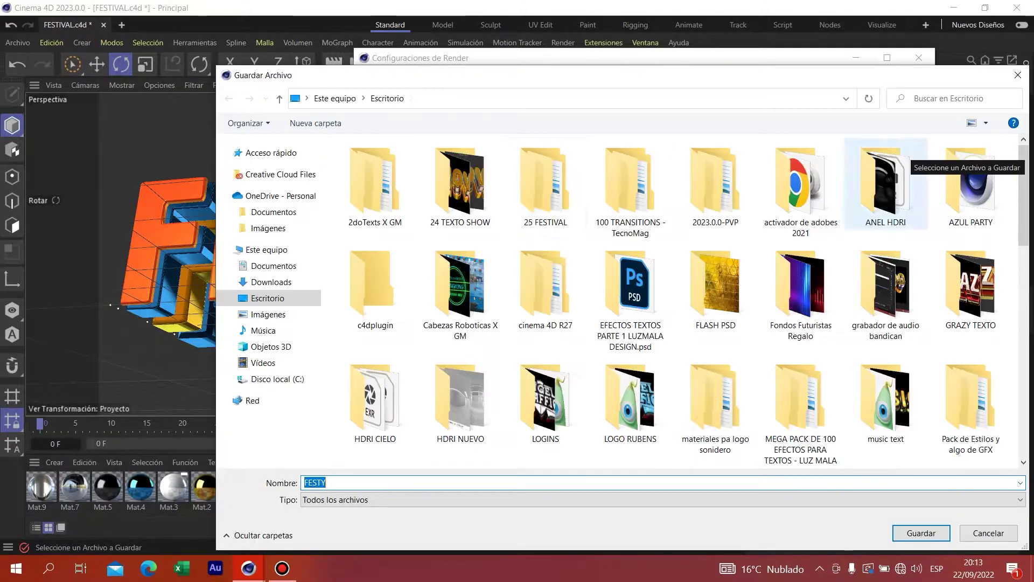
{"action": "left_click", "coordinate": [264, 297]}
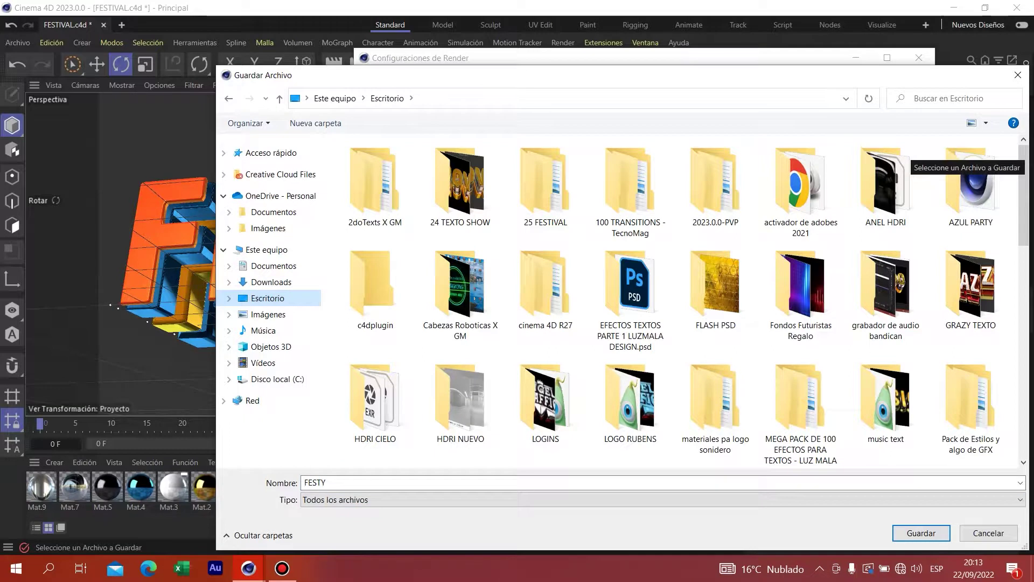
{"action": "double_click", "coordinate": [334, 484]}
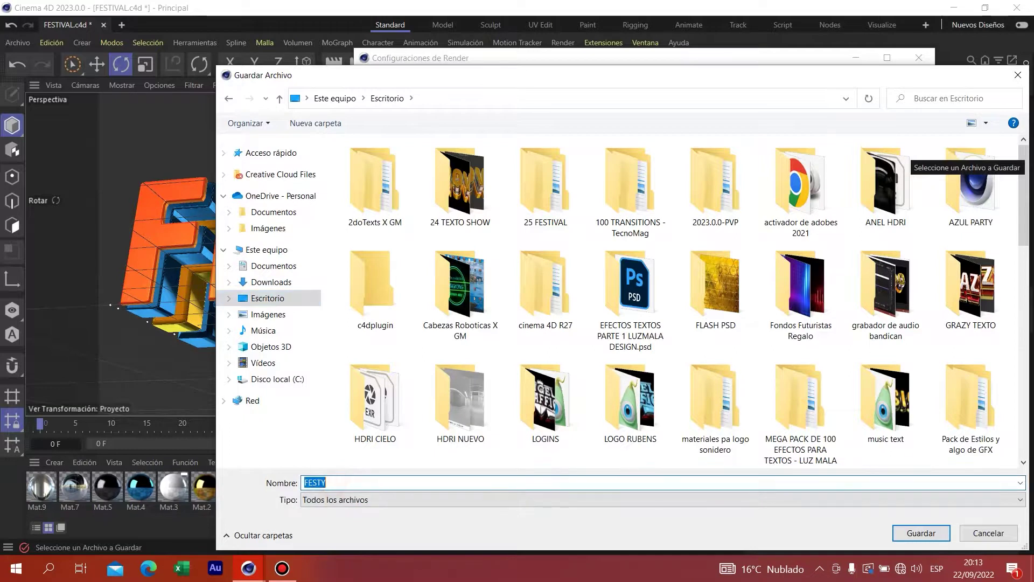
{"action": "key", "text": "BackSpace"}
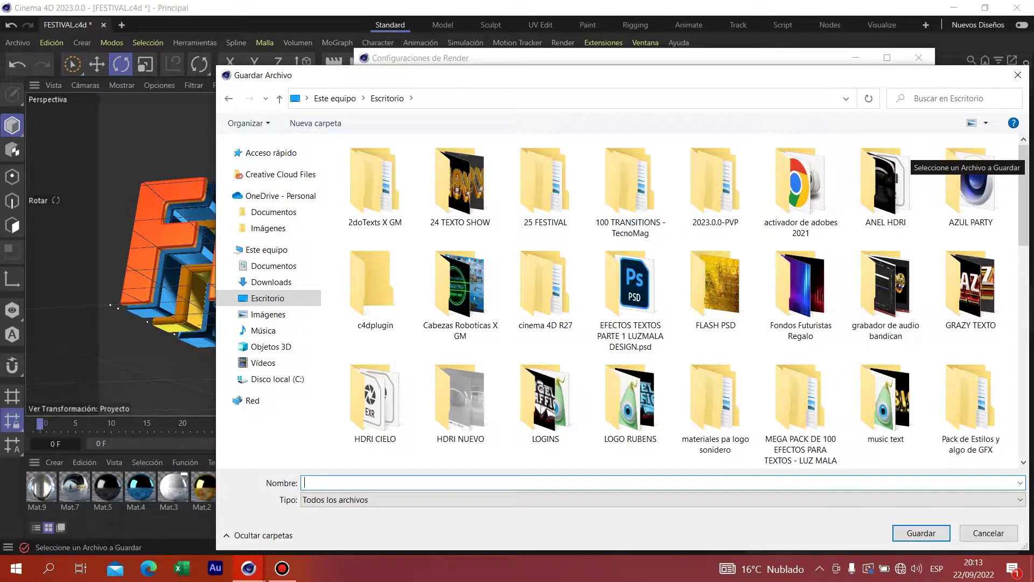
{"action": "type", "text": "FIESTA"}
{"action": "left_click", "coordinate": [925, 533]}
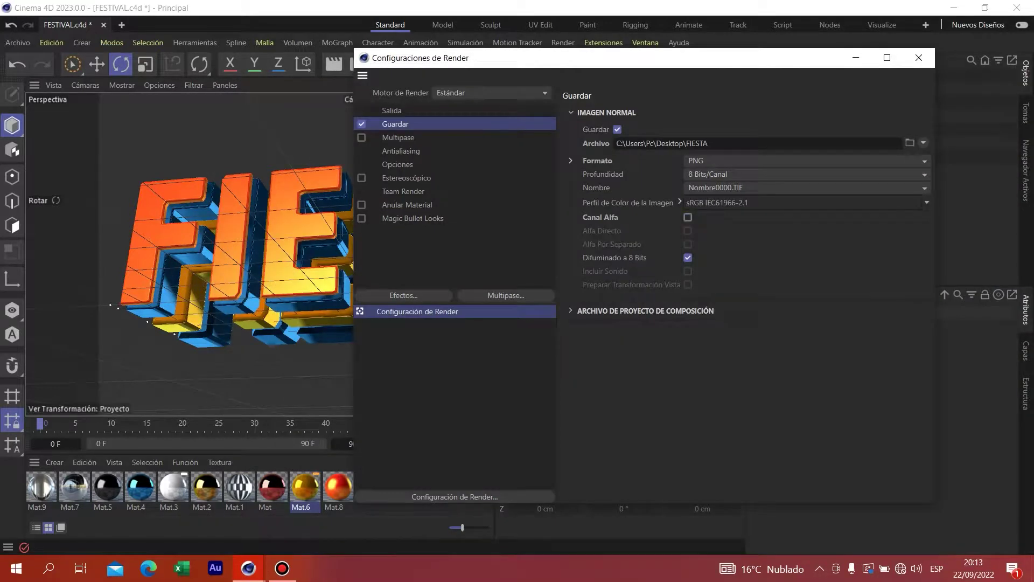
Step: Keep PNG as the output format and enable the alpha channel
{"action": "left_click", "coordinate": [805, 160]}
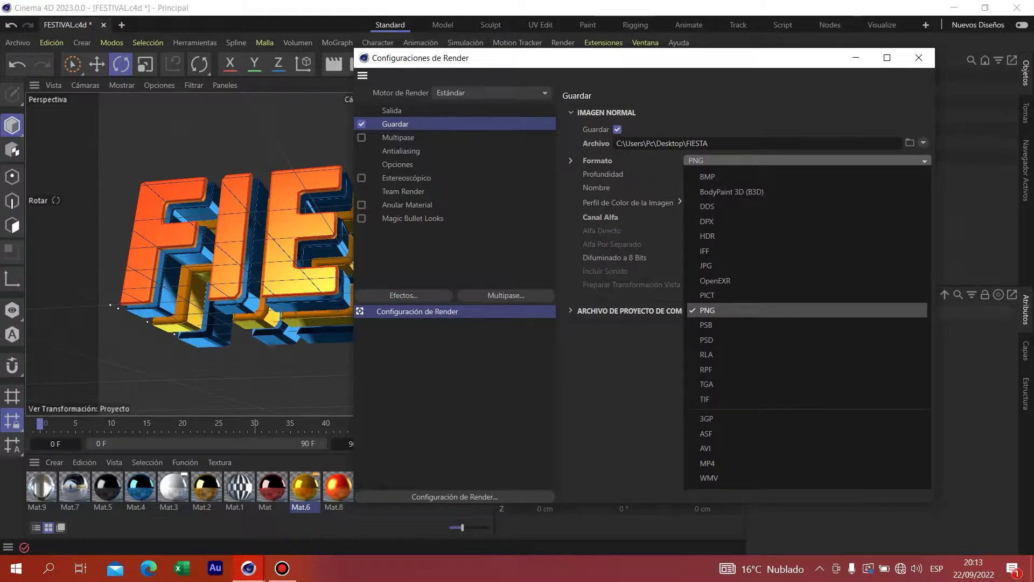
{"action": "left_click", "coordinate": [708, 311]}
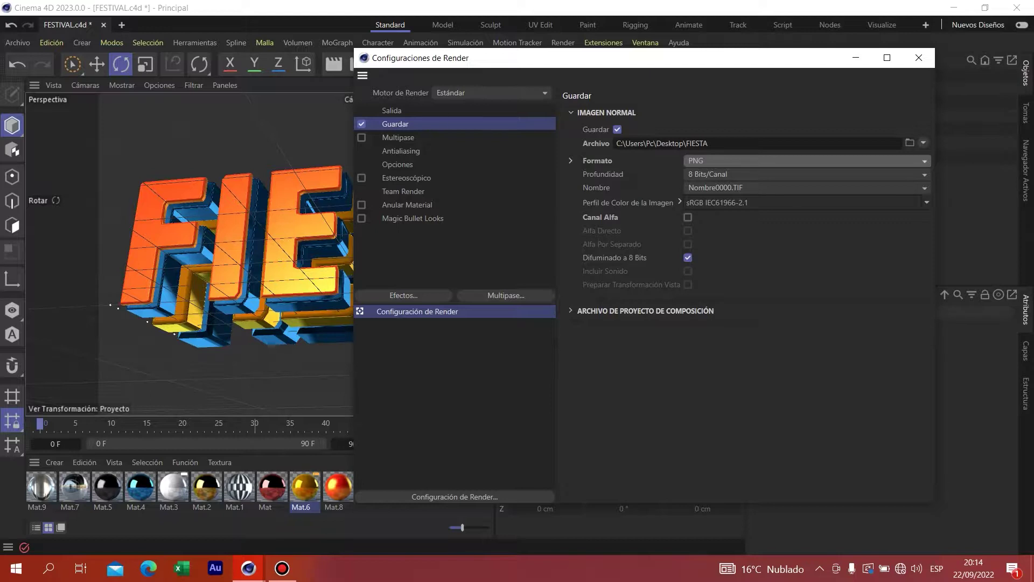
{"action": "left_click", "coordinate": [688, 217]}
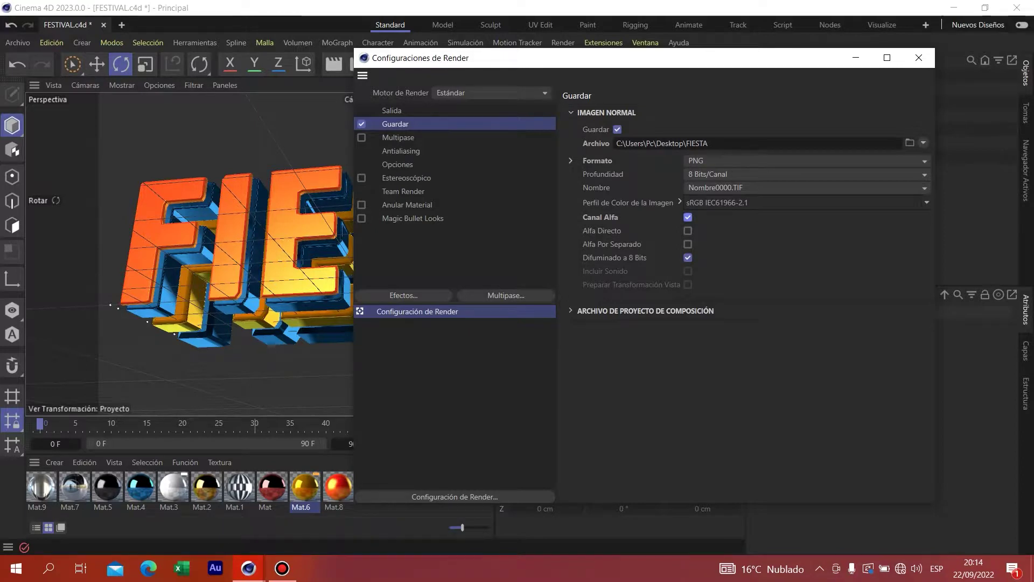
Step: Confirm antialiasing is set to Geometría and close Render Settings
{"action": "left_click", "coordinate": [401, 151]}
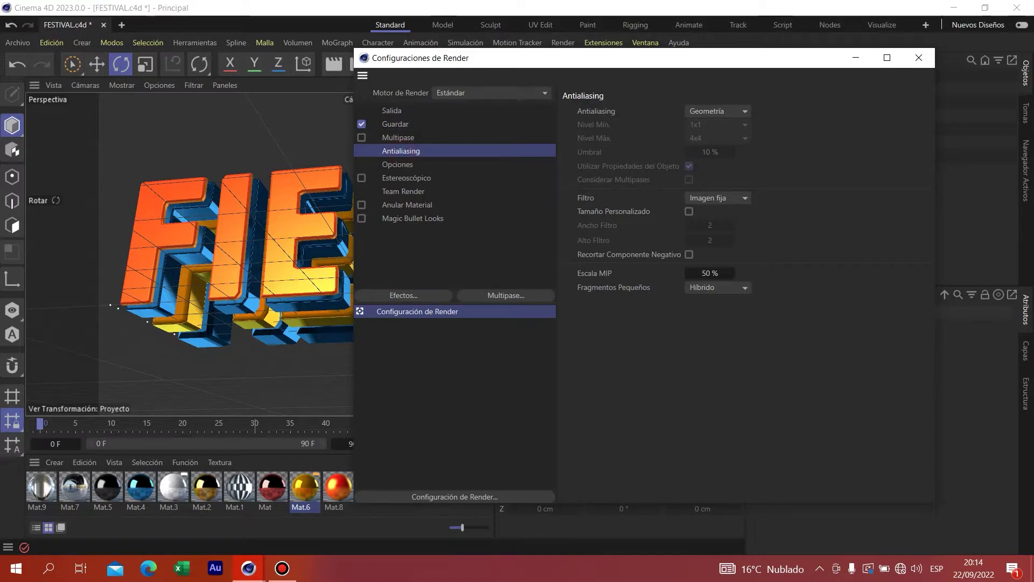
{"action": "left_click", "coordinate": [717, 111]}
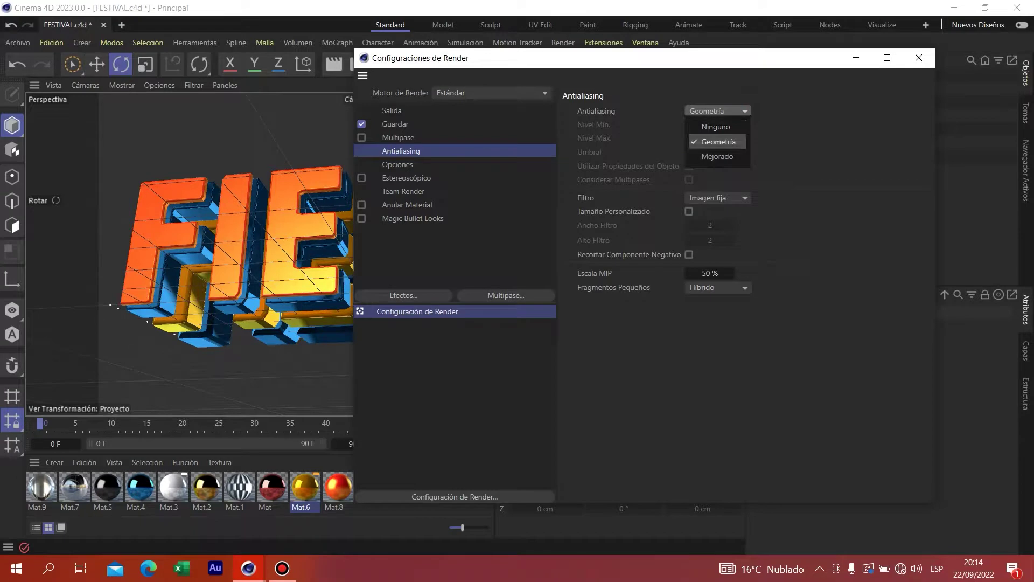
{"action": "left_click", "coordinate": [706, 138]}
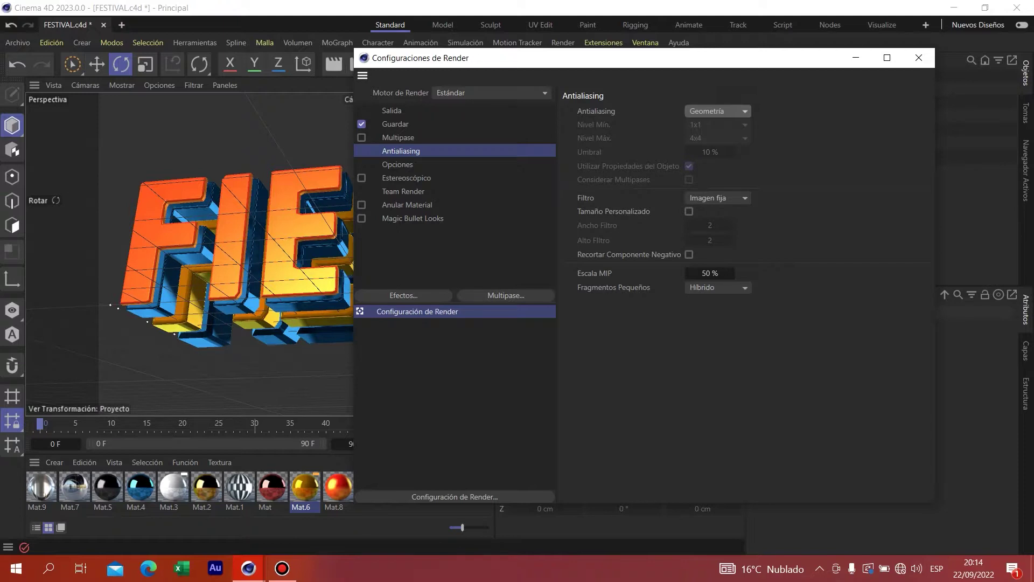
{"action": "left_click", "coordinate": [919, 58]}
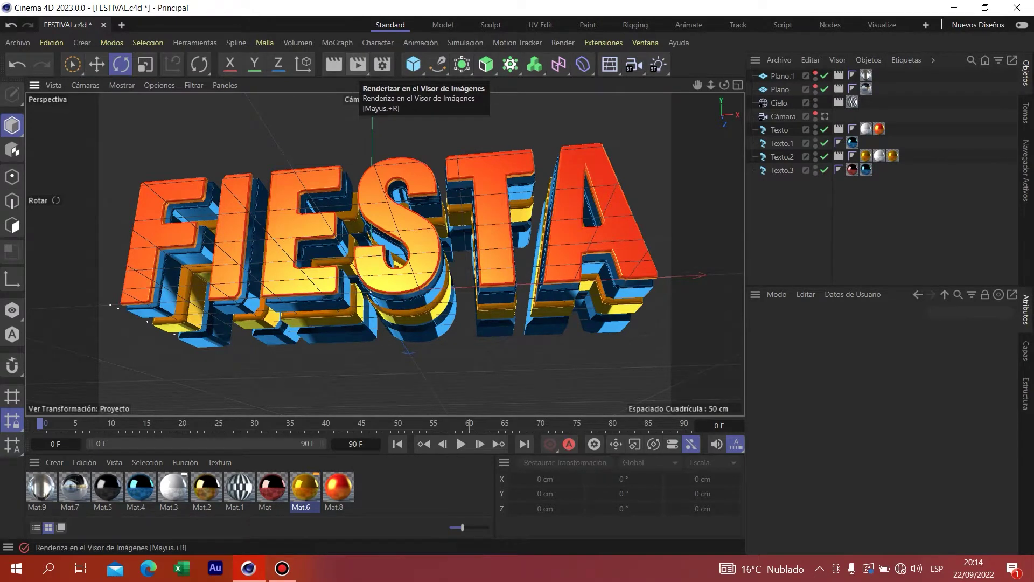
Step: Render the 1920x1080 FIESTA image to the Picture Viewer and let it finish
{"action": "left_click", "coordinate": [358, 65]}
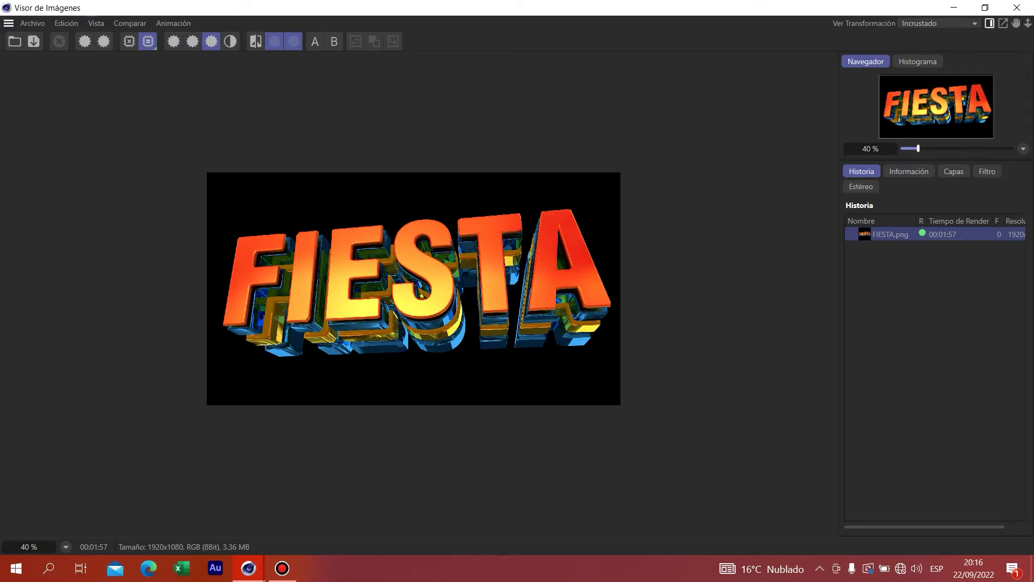
Step: Close the Picture Viewer, minimize Cinema 4D and move FIESTA.png across the desktop
{"action": "left_click", "coordinate": [1017, 8]}
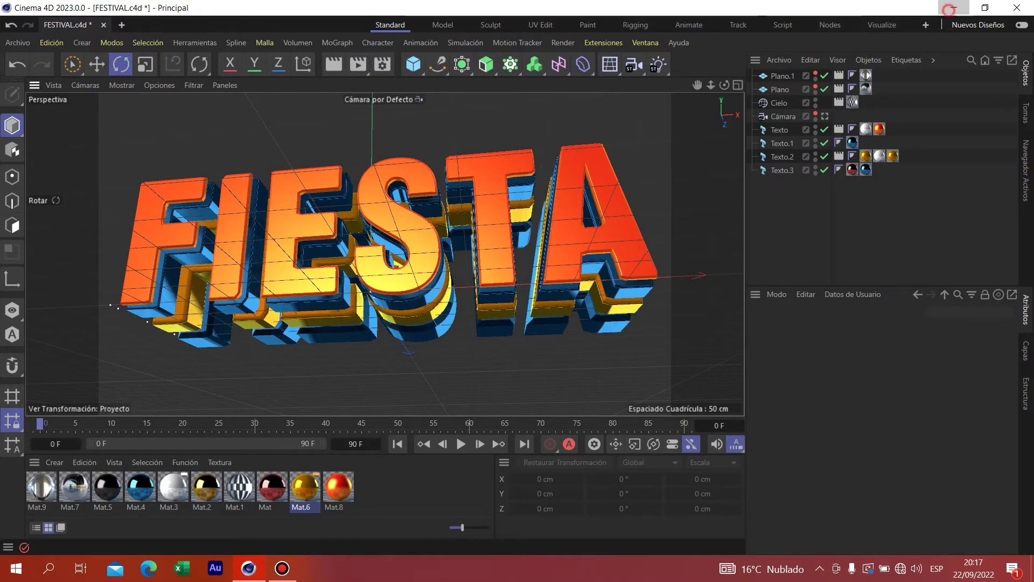
{"action": "left_click", "coordinate": [954, 7]}
{"action": "left_click_drag", "start_coordinate": [32, 340], "coordinate": [420, 340]}
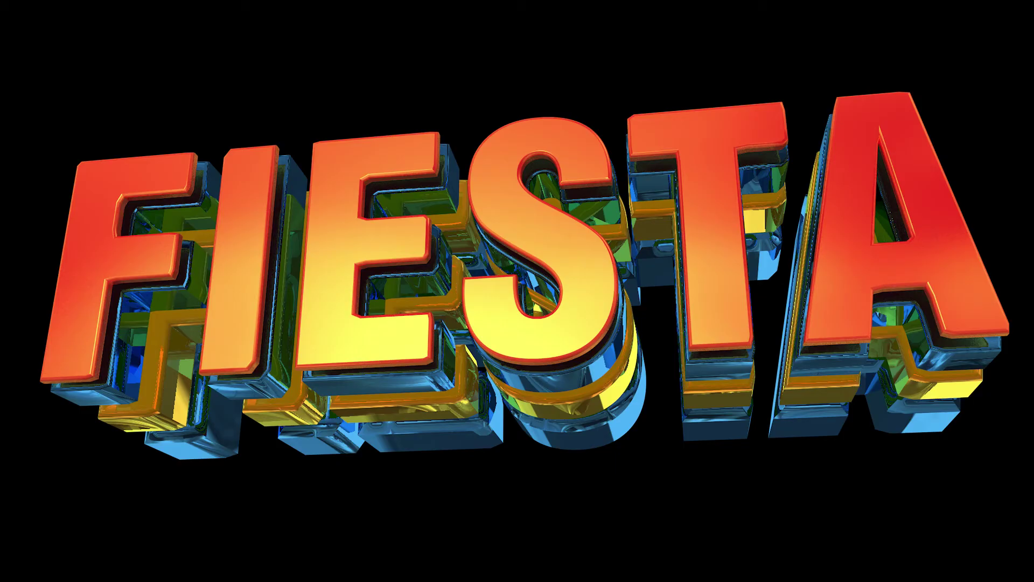